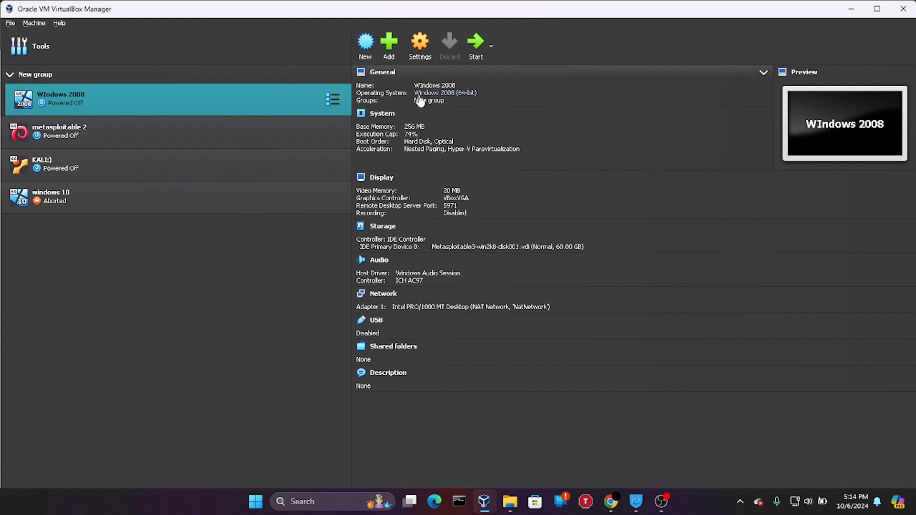
Review the Windows 2008 VM's System settings, then close its Settings dialog
{"action": "left_click", "coordinate": [333, 100]}
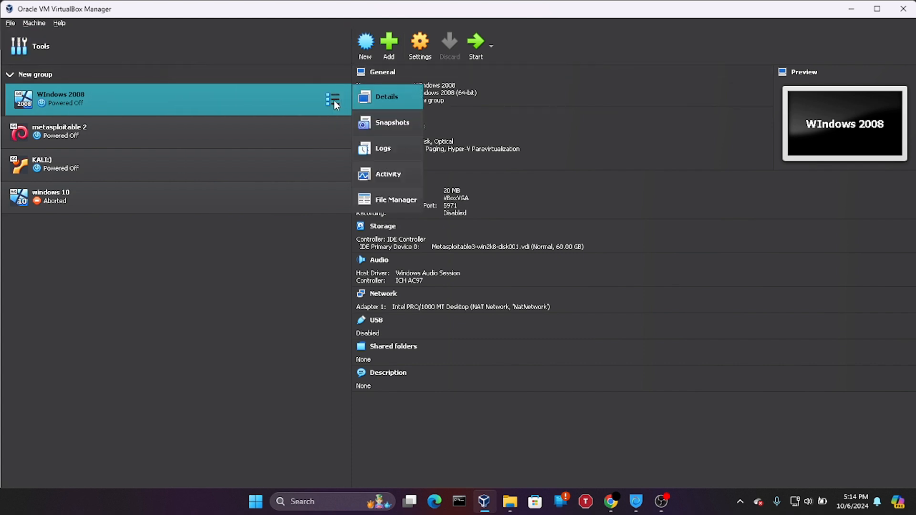
{"action": "left_click", "coordinate": [420, 53]}
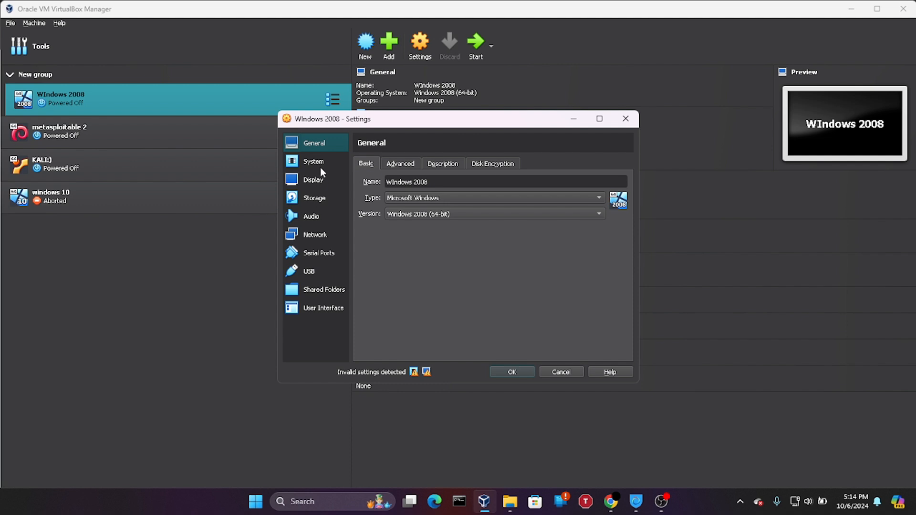
{"action": "left_click", "coordinate": [333, 165]}
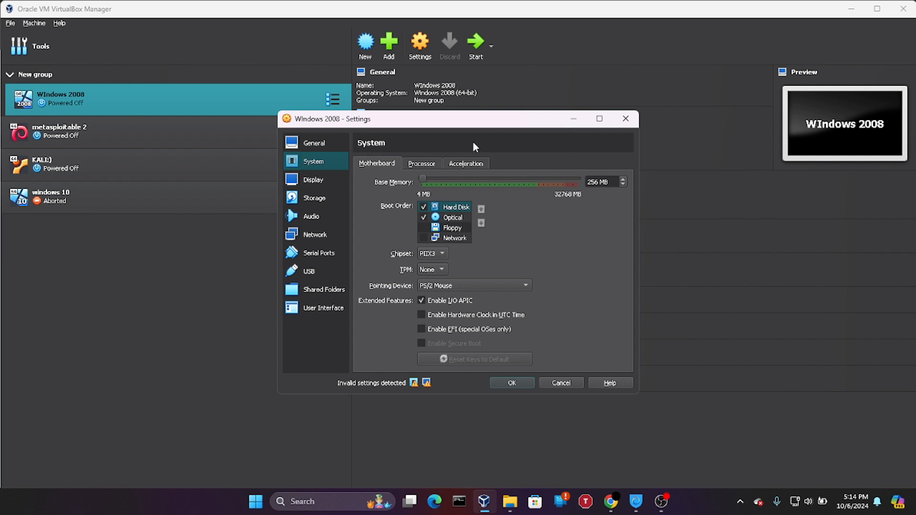
{"action": "left_click", "coordinate": [629, 124]}
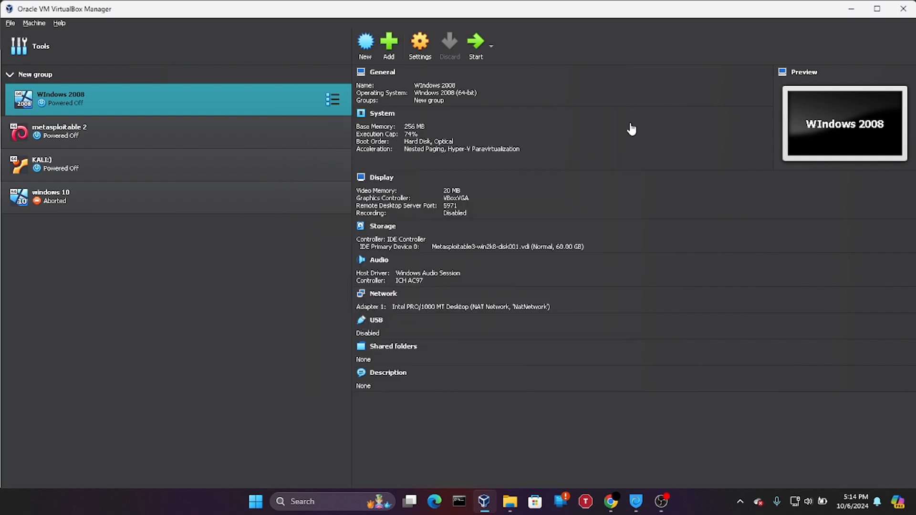
Review the KALI:) VM's System settings, then close its Settings dialog
{"action": "left_click", "coordinate": [335, 165]}
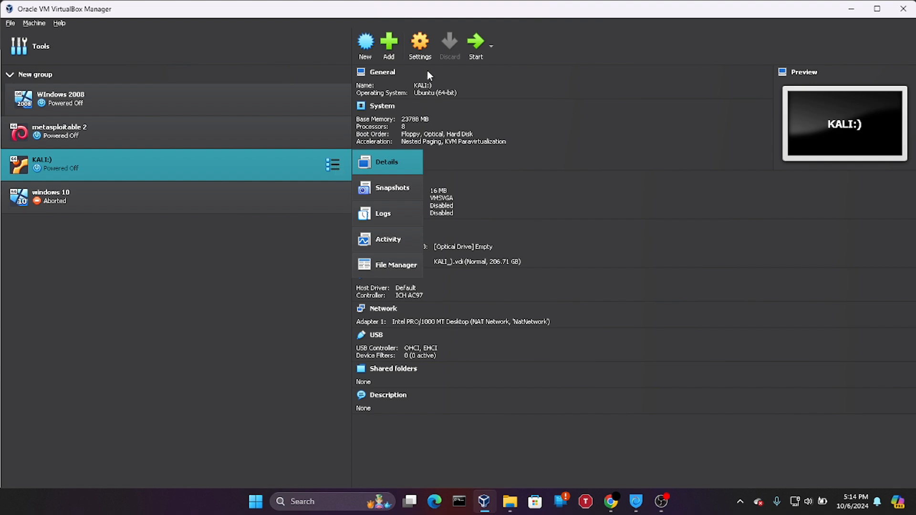
{"action": "left_click", "coordinate": [419, 43]}
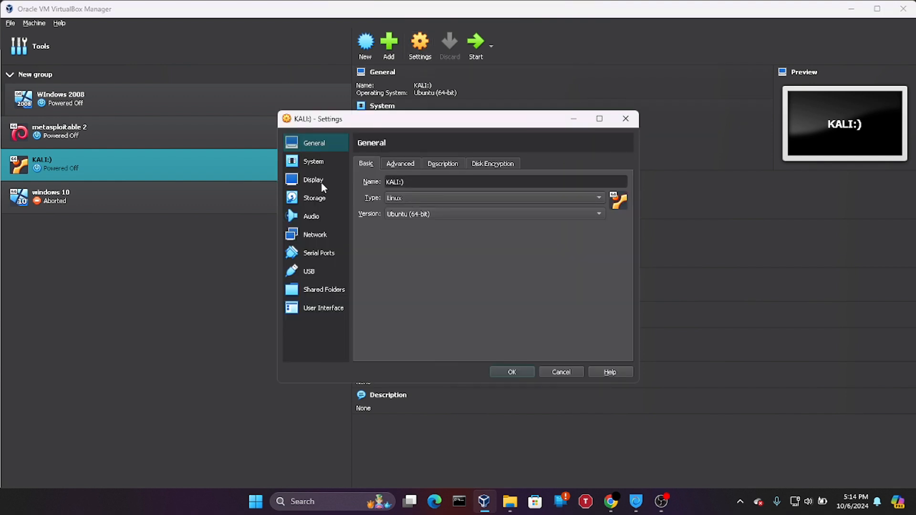
{"action": "left_click", "coordinate": [324, 169]}
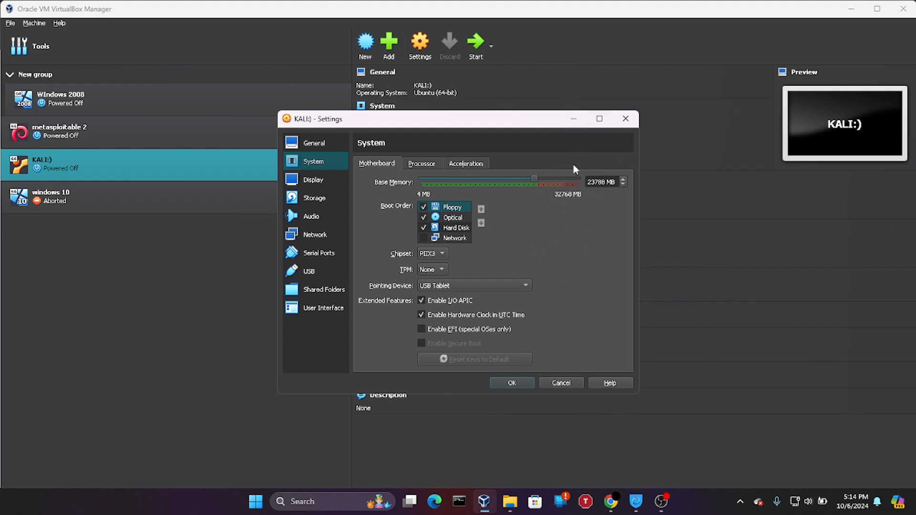
{"action": "left_click", "coordinate": [626, 123]}
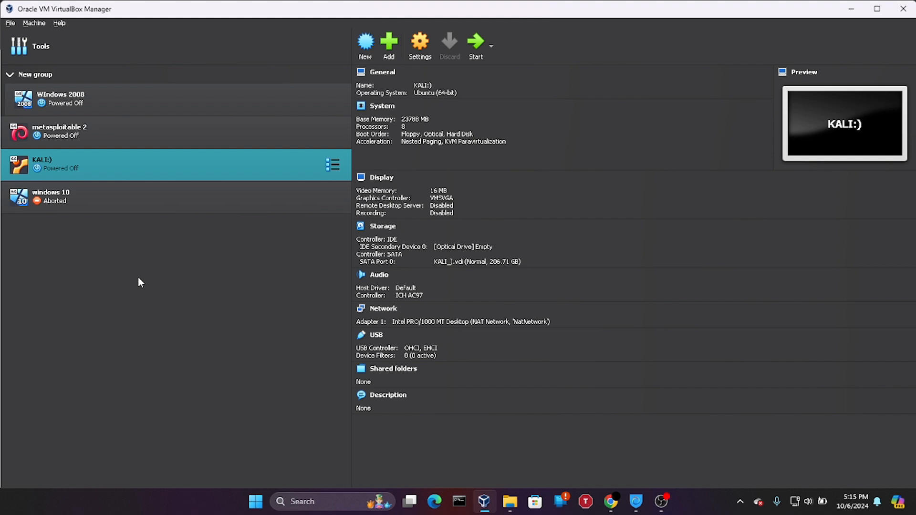
Start the KALI:) and Windows 2008 virtual machines and bring up the Windows 2008 window
{"action": "double_click", "coordinate": [221, 176]}
{"action": "double_click", "coordinate": [111, 99]}
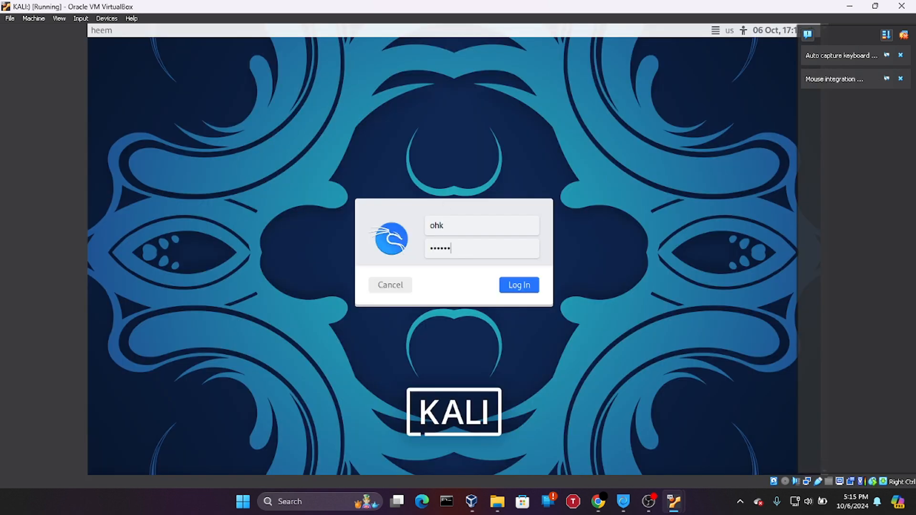
{"action": "mouse_move", "coordinate": [673, 501]}
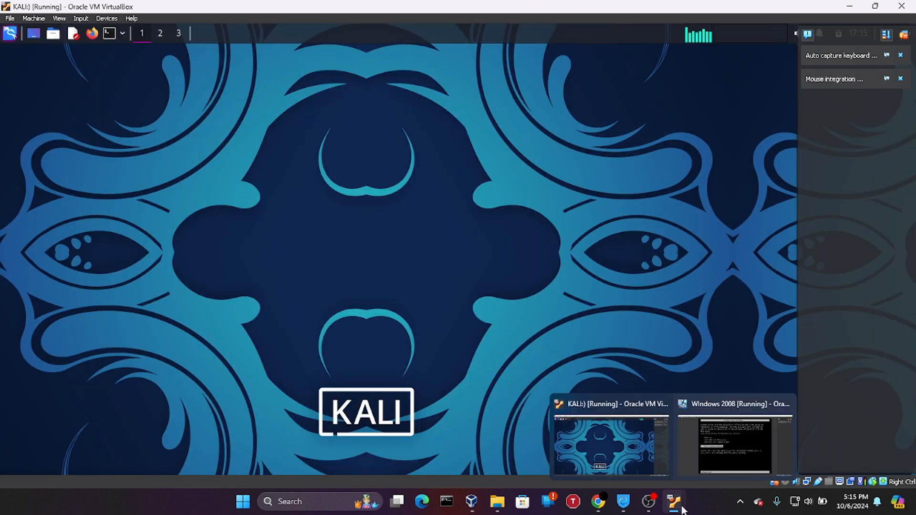
{"action": "left_click", "coordinate": [740, 465]}
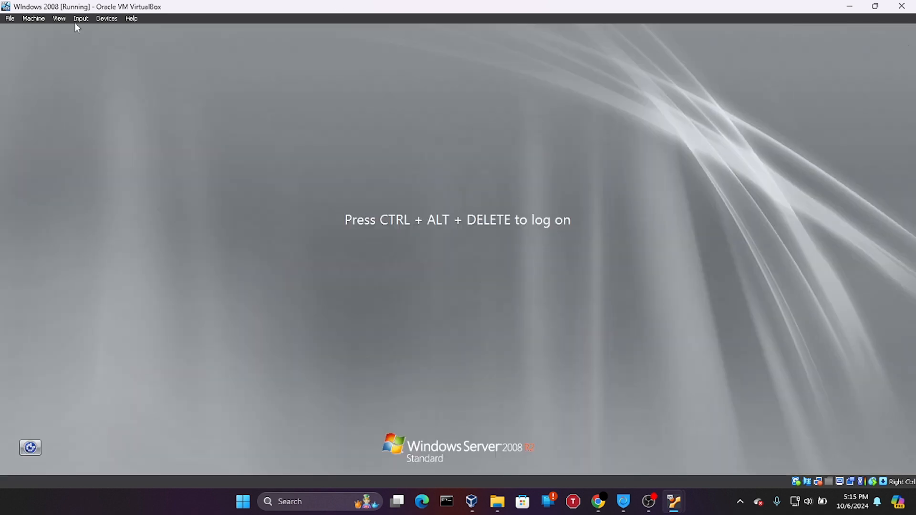
Send Ctrl-Alt-Del to Windows 2008 and log on with the account password
{"action": "left_click", "coordinate": [106, 18]}
{"action": "mouse_move", "coordinate": [81, 19]}
{"action": "mouse_move", "coordinate": [102, 30]}
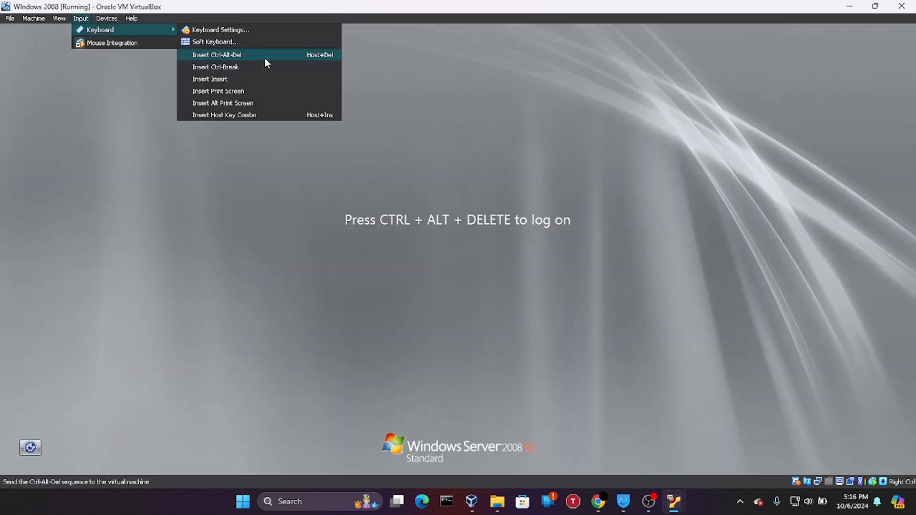
{"action": "left_click", "coordinate": [264, 56]}
{"action": "type", "text": "vagrant"}
{"action": "key", "text": "Return"}
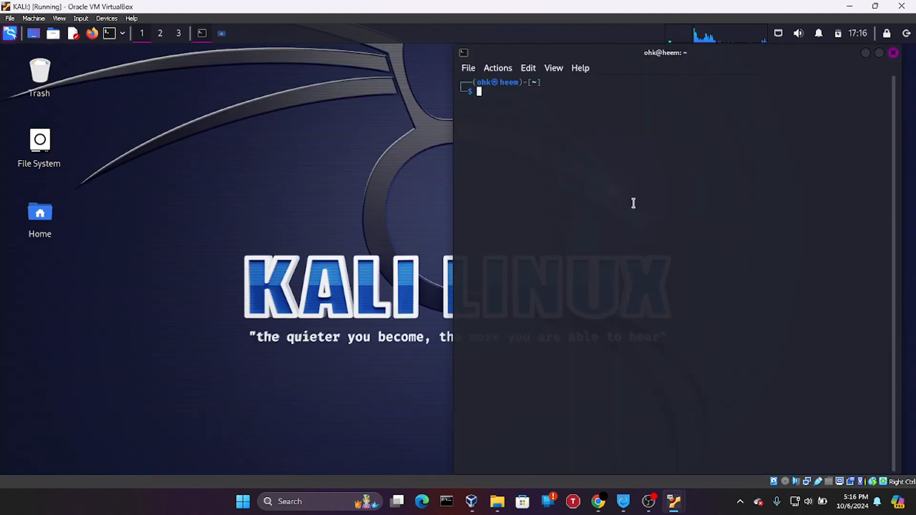
{"action": "mouse_move", "coordinate": [673, 501]}
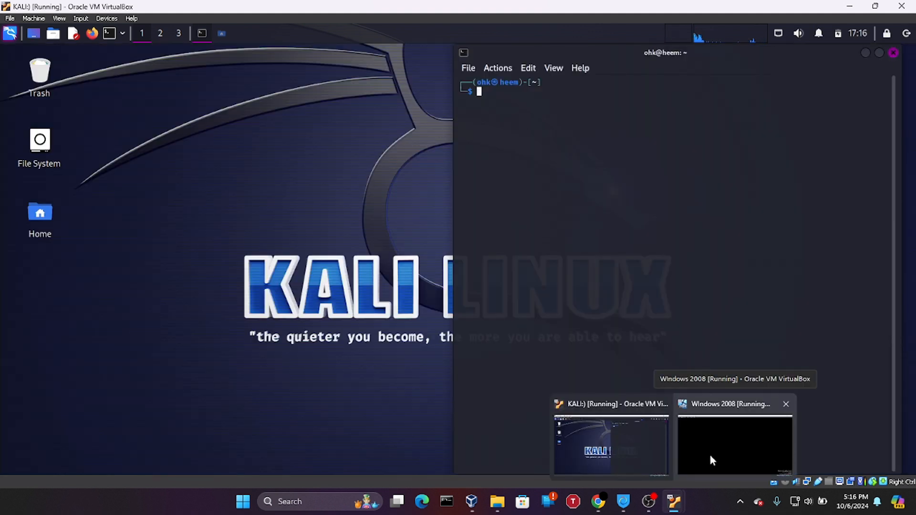
{"action": "left_click", "coordinate": [708, 452]}
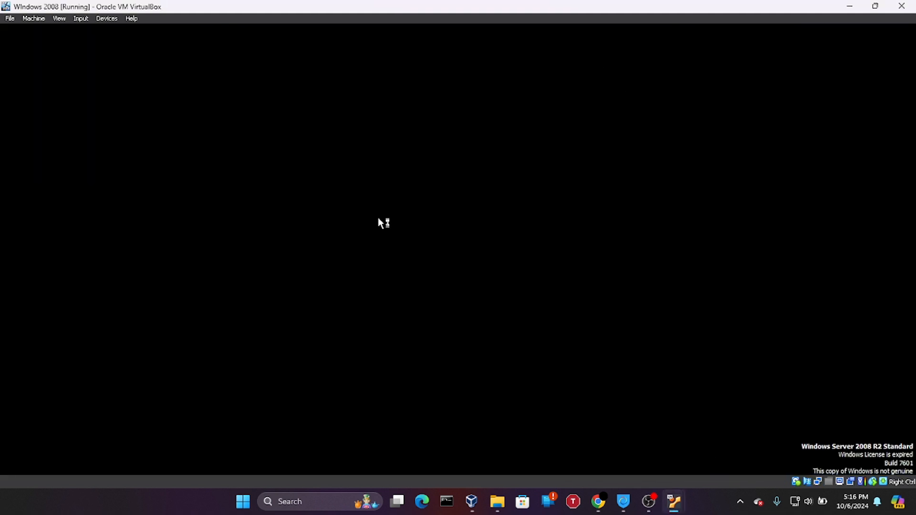
Dismiss the ManageEngine notification, return to the Windows 2008 VM and open its Start menu
{"action": "left_click", "coordinate": [860, 427]}
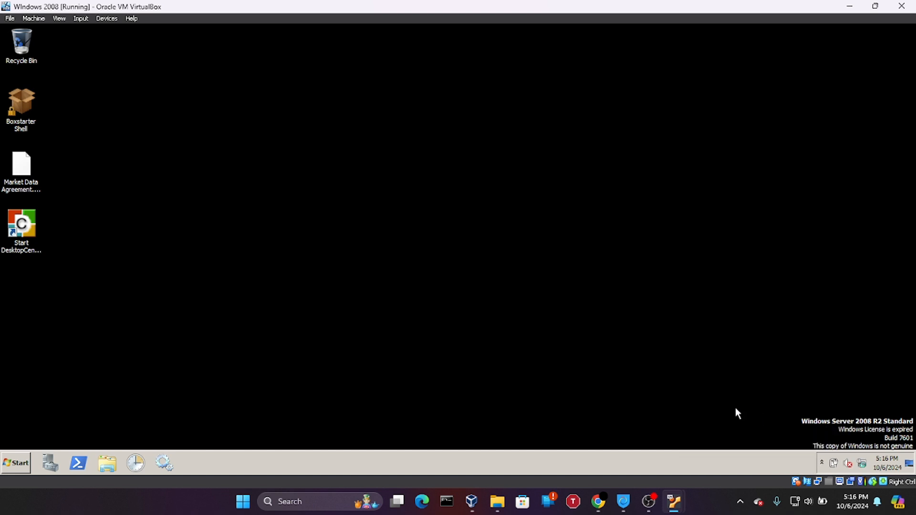
{"action": "mouse_move", "coordinate": [680, 509]}
{"action": "left_click", "coordinate": [473, 499]}
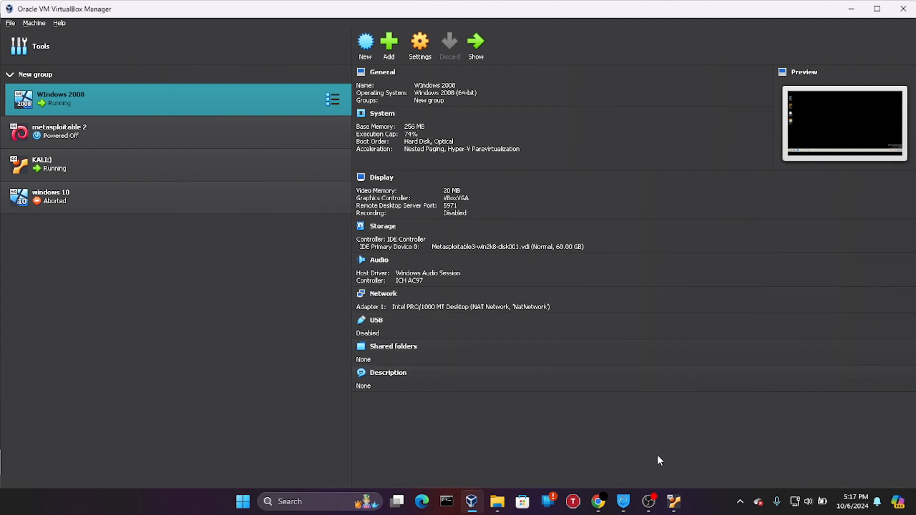
{"action": "mouse_move", "coordinate": [671, 505]}
{"action": "left_click", "coordinate": [708, 438]}
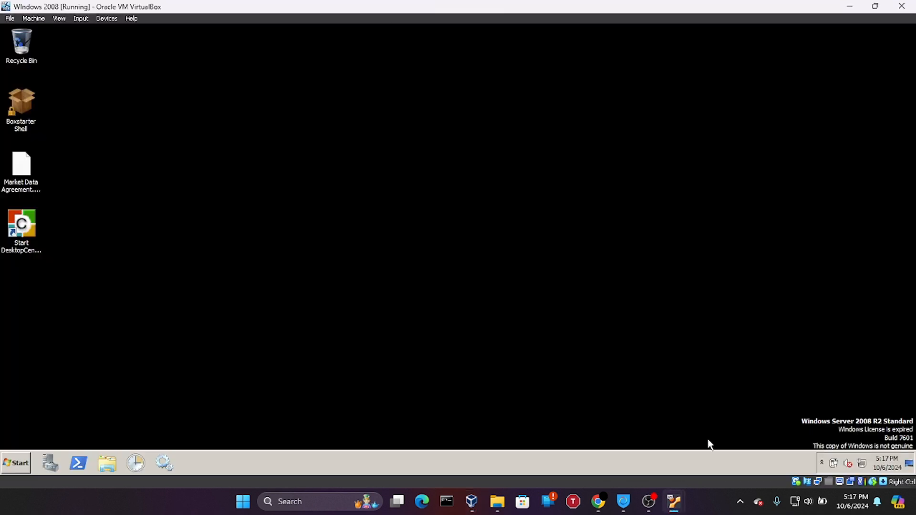
{"action": "left_click", "coordinate": [20, 467]}
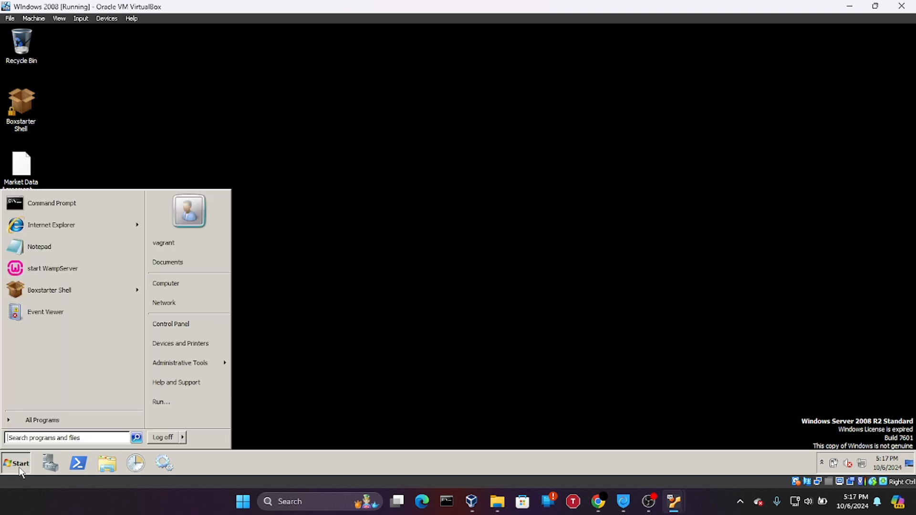
Launch Command Prompt in the Windows guest and run ipconfig
{"action": "left_click", "coordinate": [39, 207]}
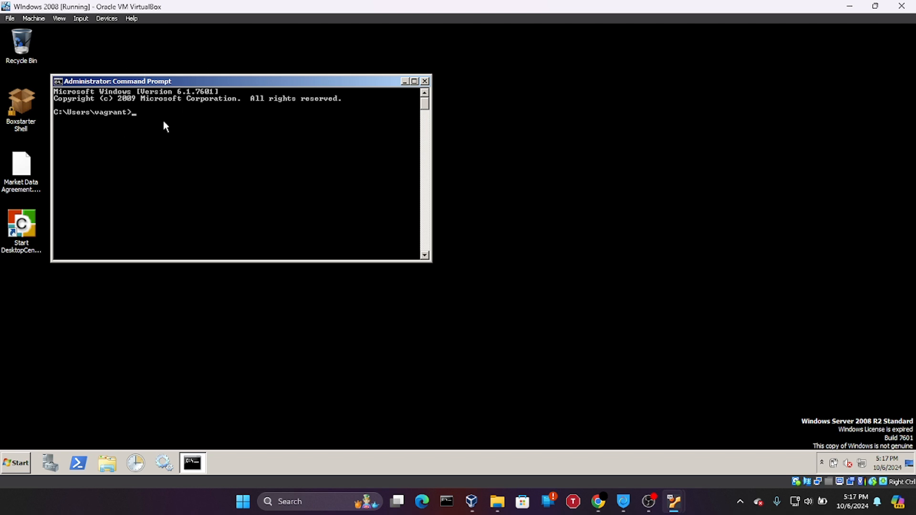
{"action": "type", "text": "ipconfig"}
{"action": "key", "text": "Return"}
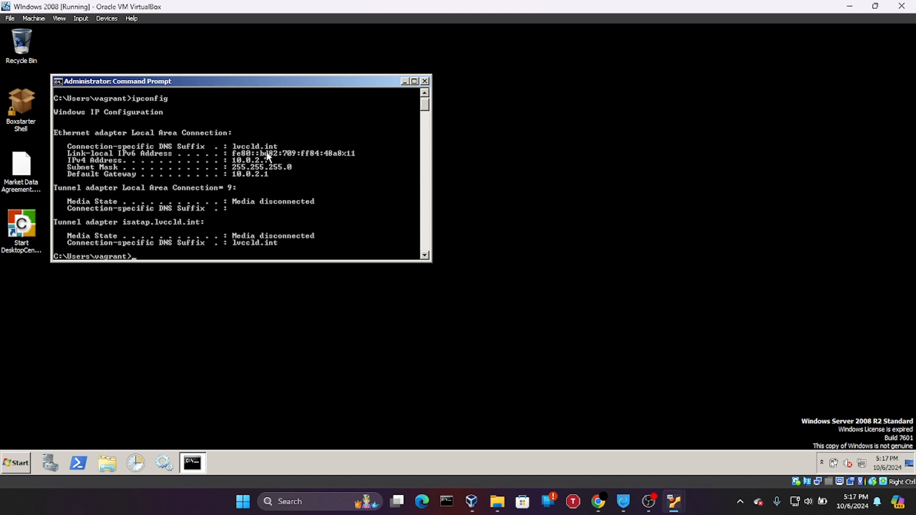
Ping google.com to confirm internet access, then stop the ping
{"action": "type", "text": "ping google.com"}
{"action": "key", "text": "Return"}
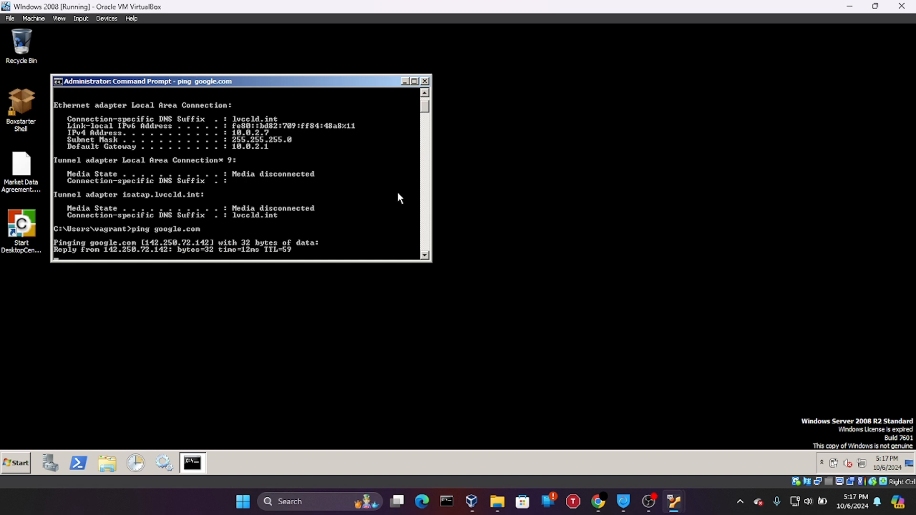
{"action": "key", "text": "ctrl+c"}
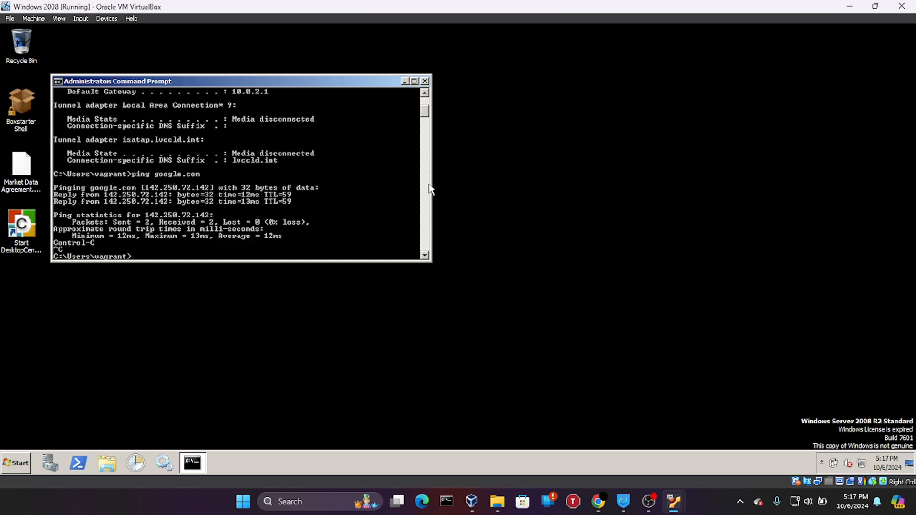
Copy the Windows IPv4 address 10.0.2.7 and switch to the Kali VM
{"action": "scroll", "coordinate": [426, 110], "scroll_direction": "up", "scroll_amount": 2}
{"action": "scroll", "coordinate": [425, 110], "scroll_direction": "up", "scroll_amount": 2}
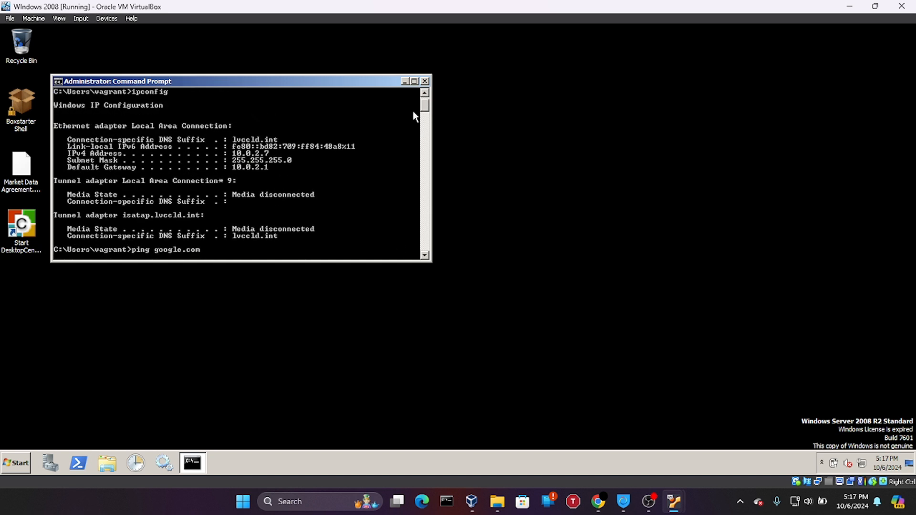
{"action": "left_click_drag", "start_coordinate": [235, 154], "coordinate": [237, 155]}
{"action": "double_click", "coordinate": [237, 155]}
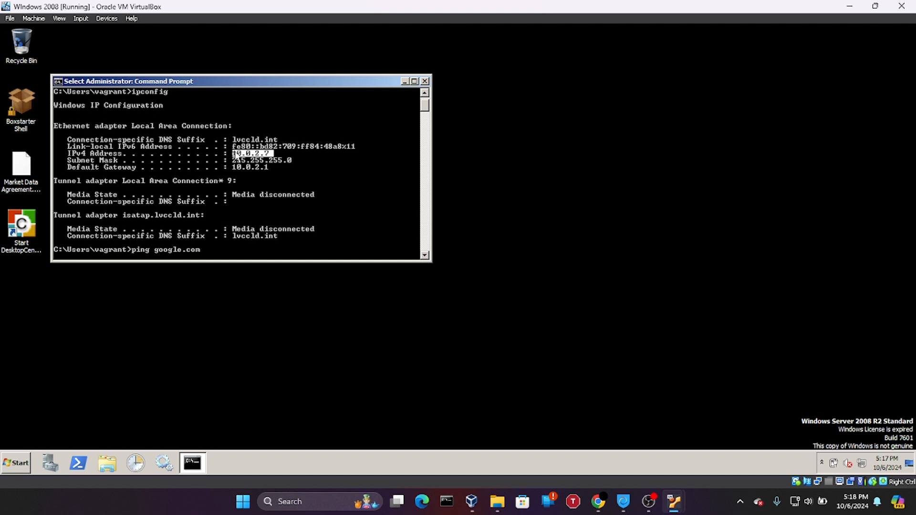
{"action": "right_click", "coordinate": [240, 155]}
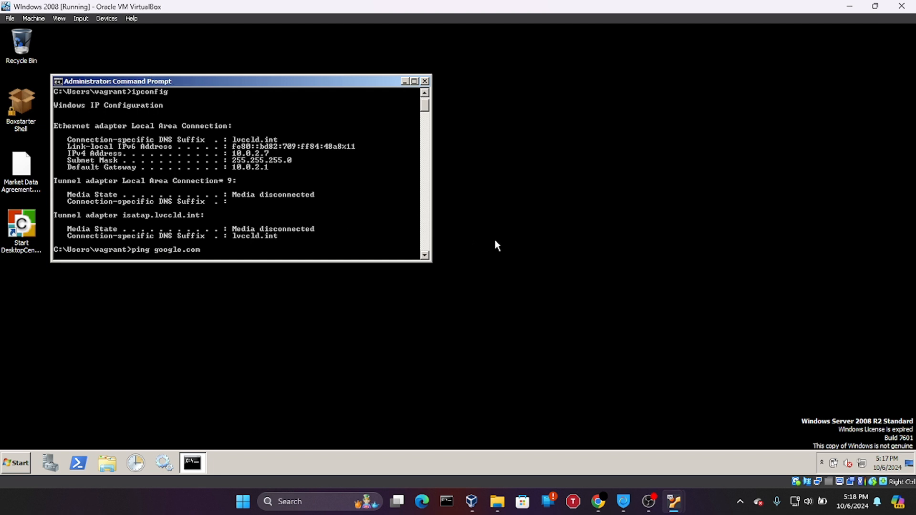
{"action": "mouse_move", "coordinate": [675, 504]}
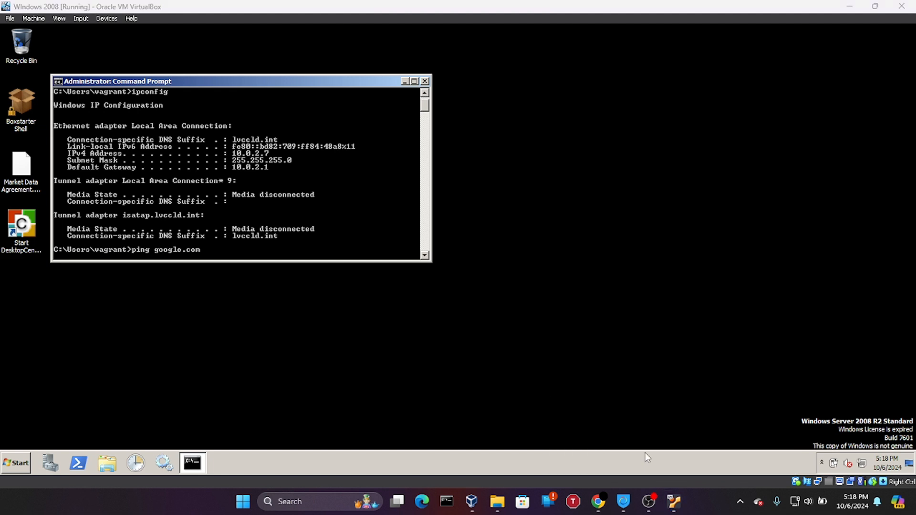
{"action": "left_click", "coordinate": [646, 459]}
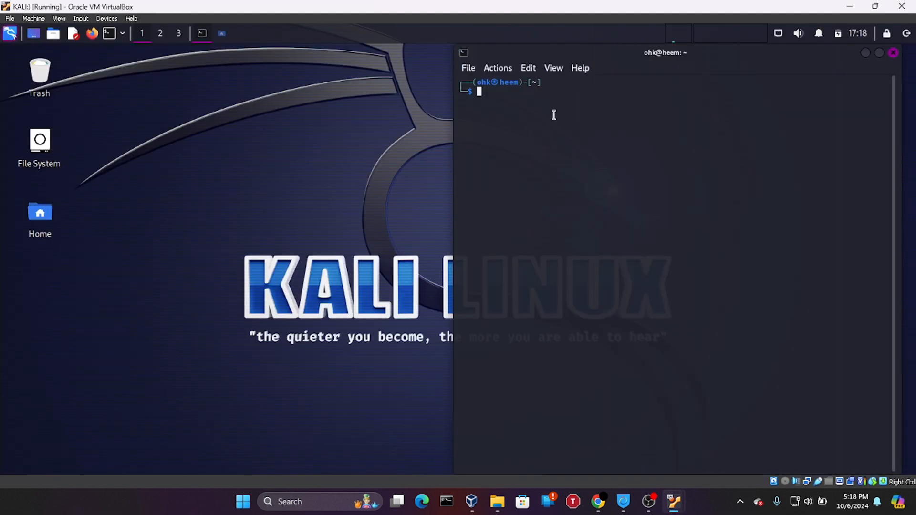
Run ifconfig in the Kali terminal to list its network interfaces
{"action": "type", "text": "ifconfig"}
{"action": "key", "text": "Return"}
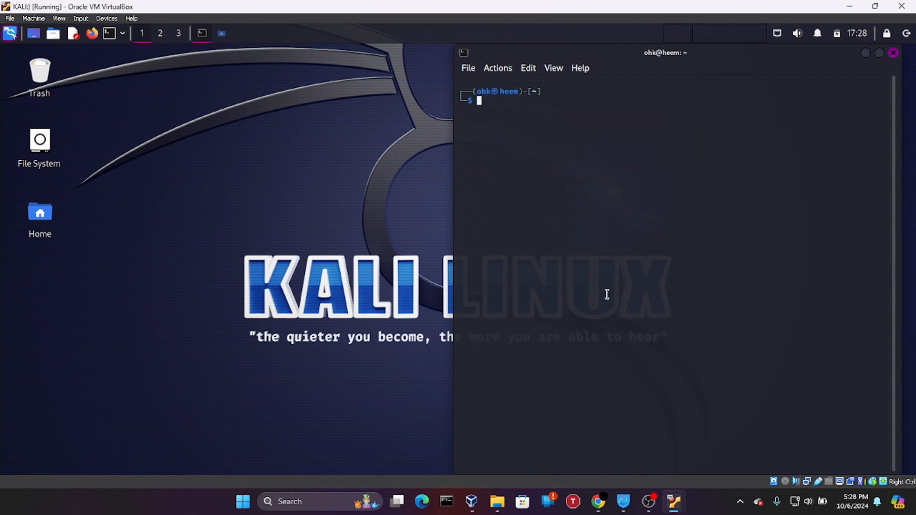
{"action": "mouse_move", "coordinate": [673, 501]}
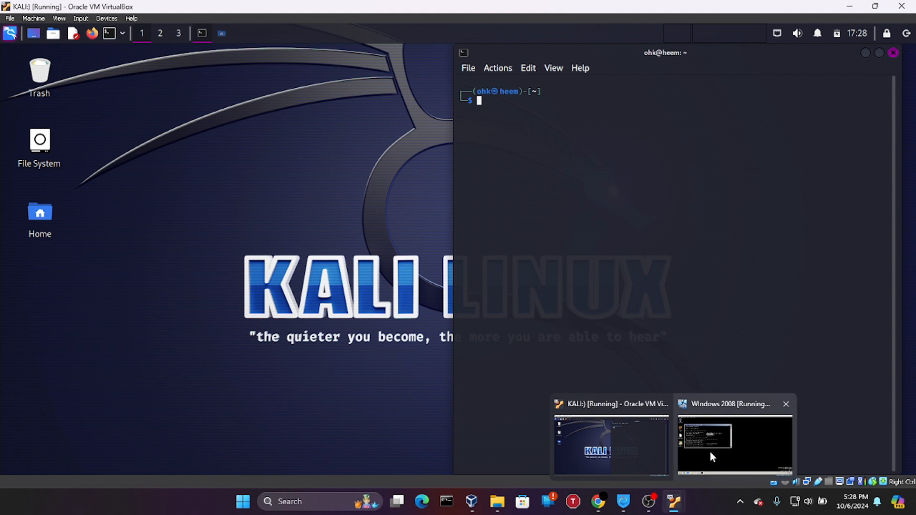
Ping 10.0.2.7 from Kali using the pasted address, then stop it for statistics
{"action": "key", "text": "ctrl+shift+v"}
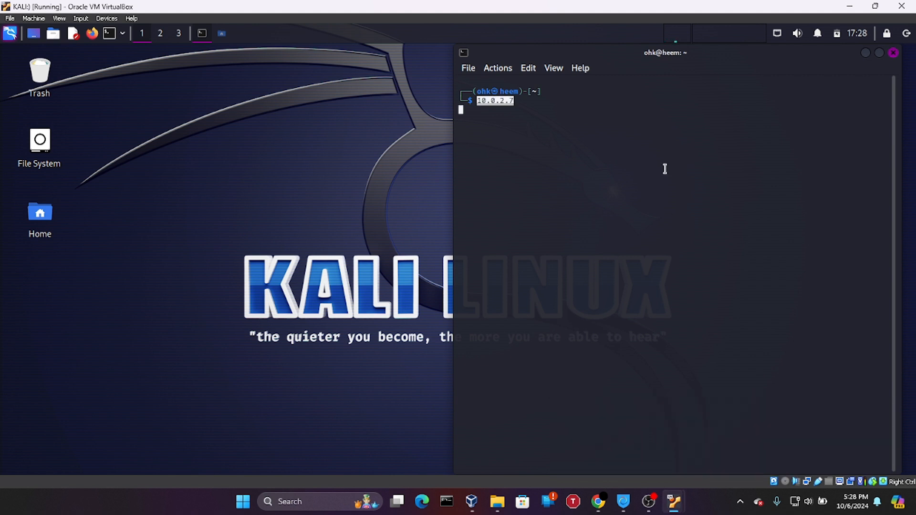
{"action": "key", "text": "Left"}
{"action": "key", "text": "Left"}
{"action": "key", "text": "Left"}
{"action": "key", "text": "Left"}
{"action": "key", "text": "Left"}
{"action": "key", "text": "Left"}
{"action": "key", "text": "Left"}
{"action": "key", "text": "Left"}
{"action": "type", "text": "ping"}
{"action": "key", "text": "Return"}
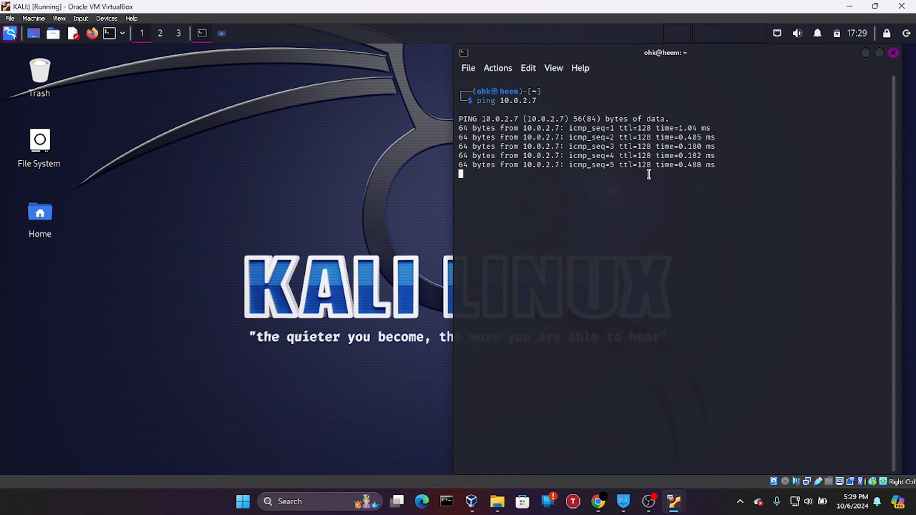
{"action": "key", "text": "ctrl+c"}
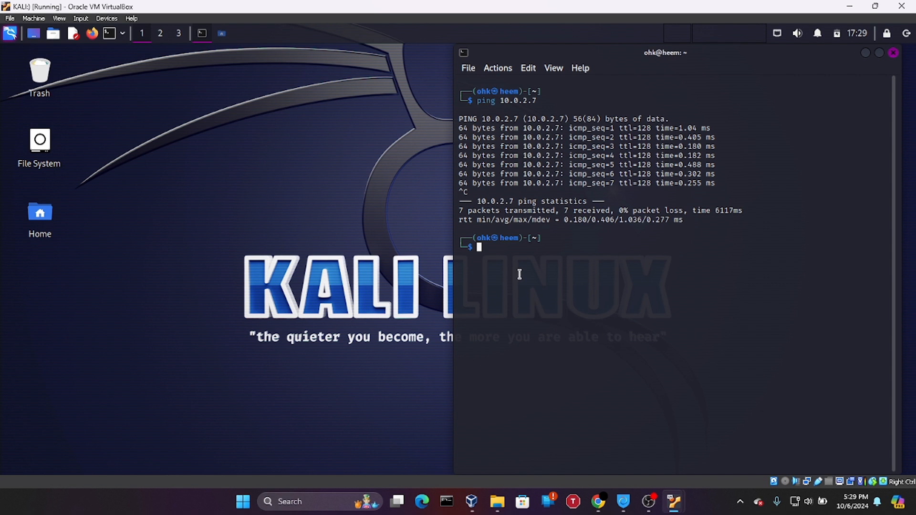
Clear the Kali terminal and open a Command Prompt on the host
{"action": "type", "text": "clear"}
{"action": "key", "text": "Return"}
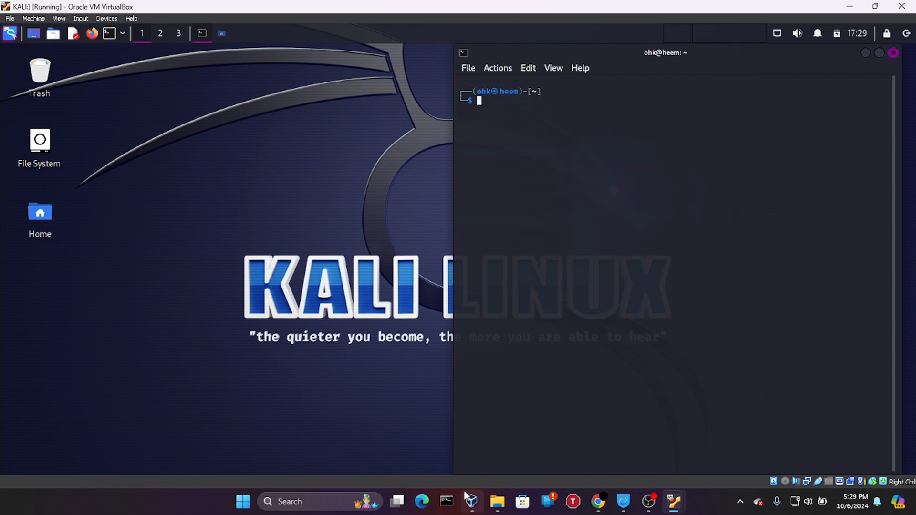
{"action": "double_click", "coordinate": [450, 501]}
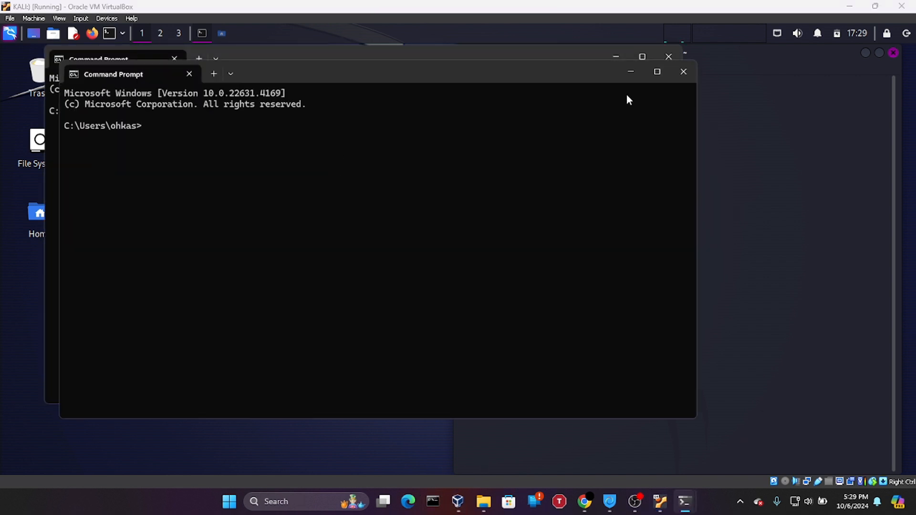
Maximize the host Command Prompt and ping 10.0.2.7, which times out
{"action": "left_click", "coordinate": [665, 75]}
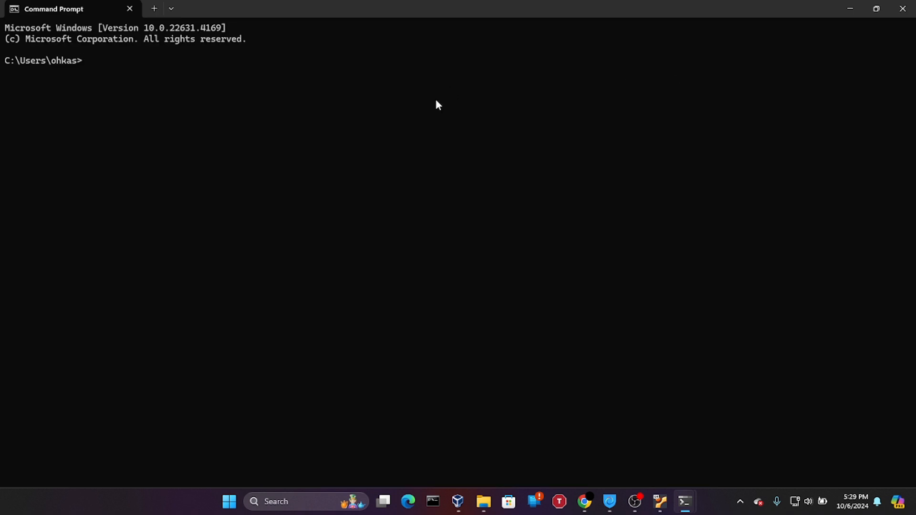
{"action": "type", "text": "ping 10.0.2.7"}
{"action": "key", "text": "Return"}
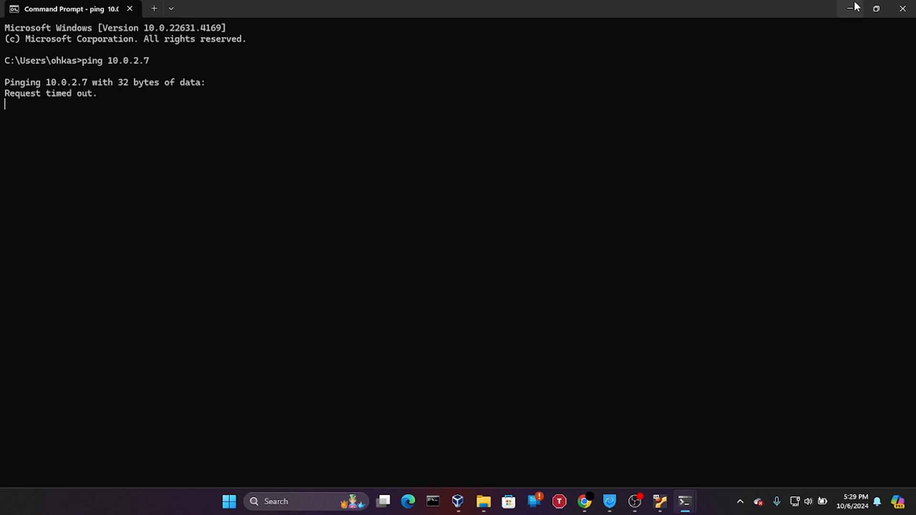
Close both host Command Prompt windows
{"action": "left_click", "coordinate": [903, 9]}
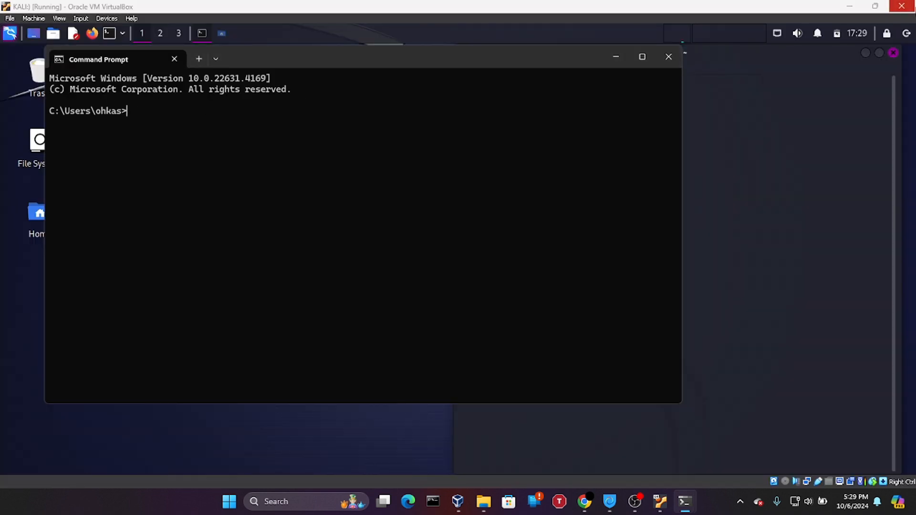
{"action": "left_click", "coordinate": [675, 56]}
{"action": "mouse_move", "coordinate": [673, 500]}
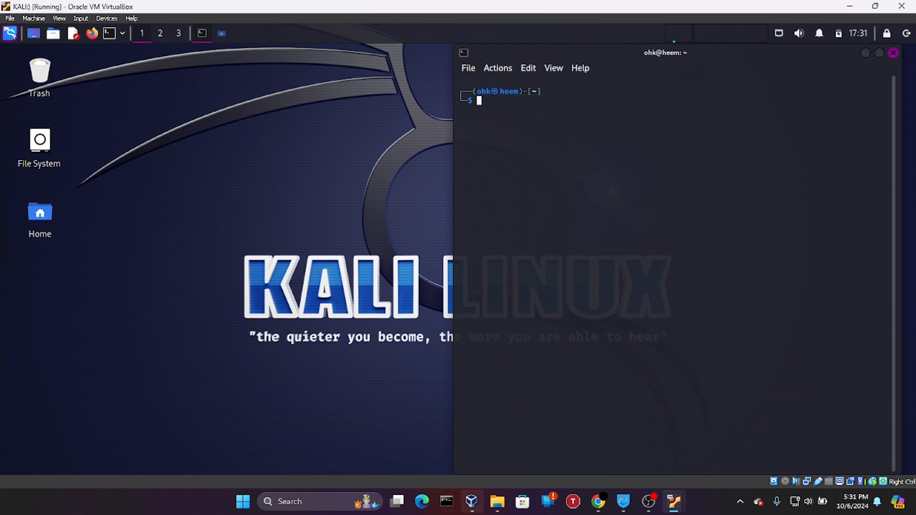
Bring the VirtualBox Manager window to the front from the taskbar
{"action": "left_click", "coordinate": [471, 501]}
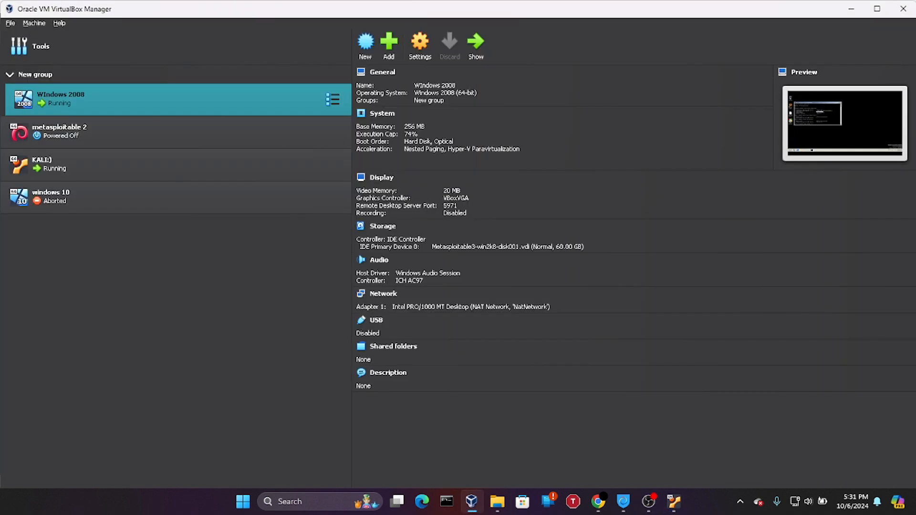